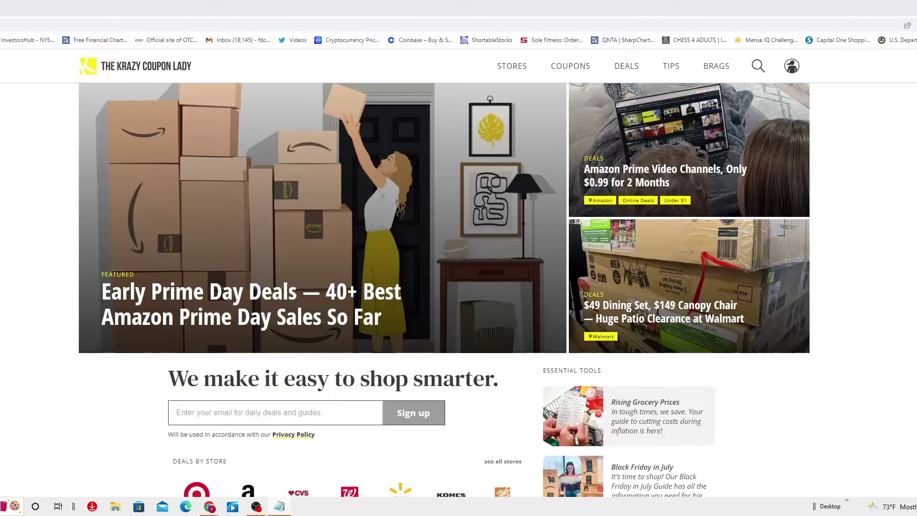
pyautogui.scroll(-3, 754, 461)
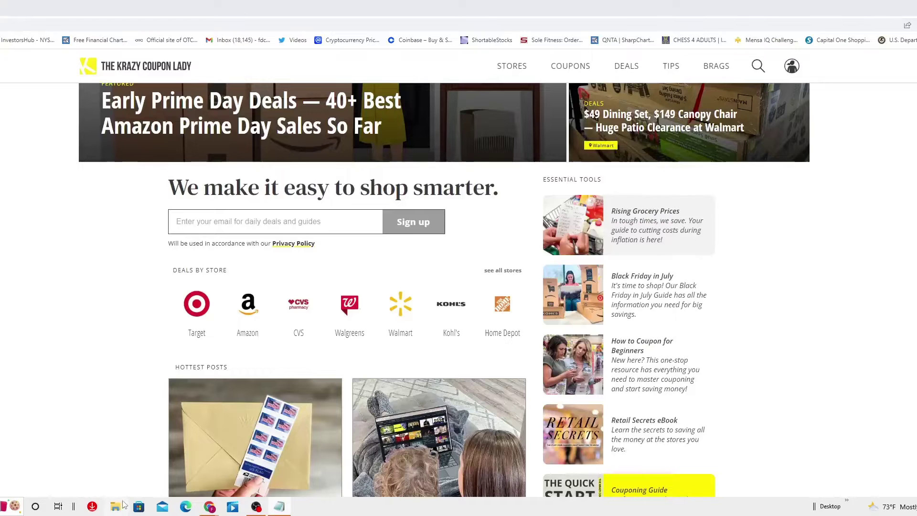
pyautogui.scroll(-1, 279, 450)
pyautogui.scroll(-1, 279, 451)
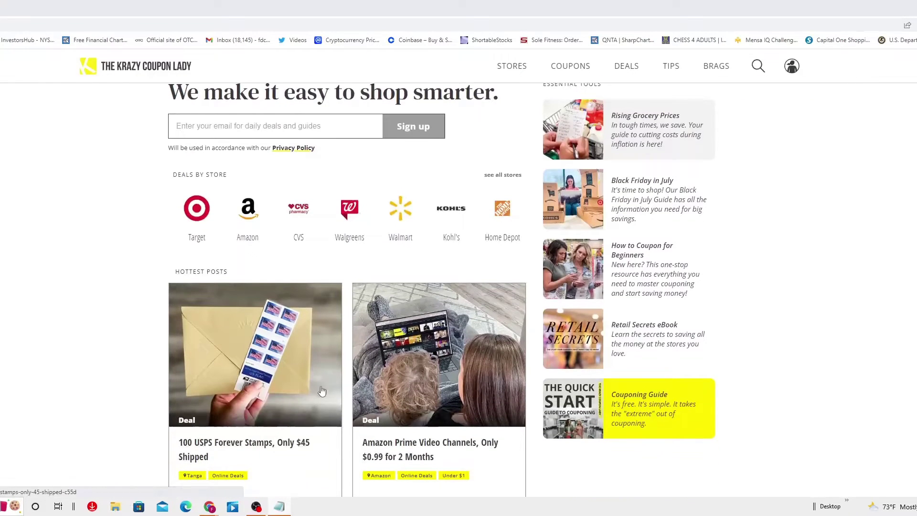
pyautogui.scroll(-1, 323, 393)
pyautogui.scroll(-2, 340, 397)
pyautogui.scroll(-1, 341, 396)
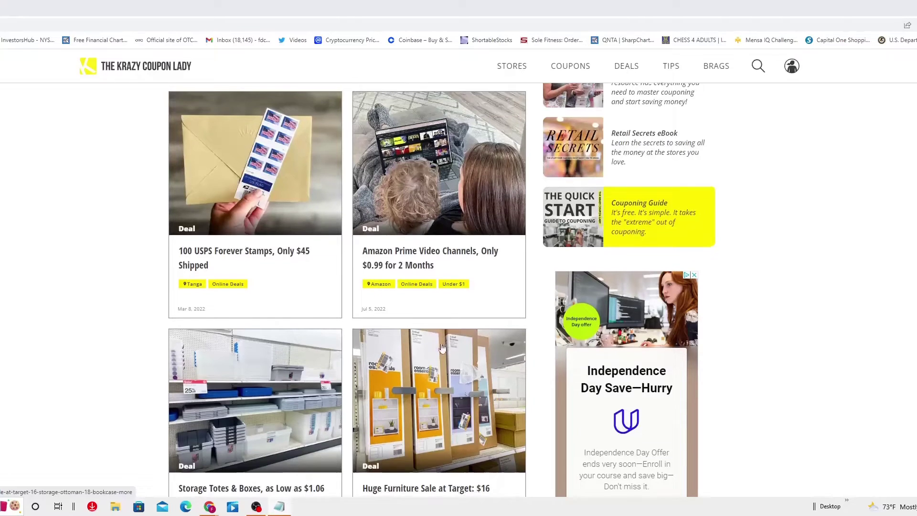
pyautogui.scroll(-2, 449, 343)
pyautogui.scroll(-2, 449, 342)
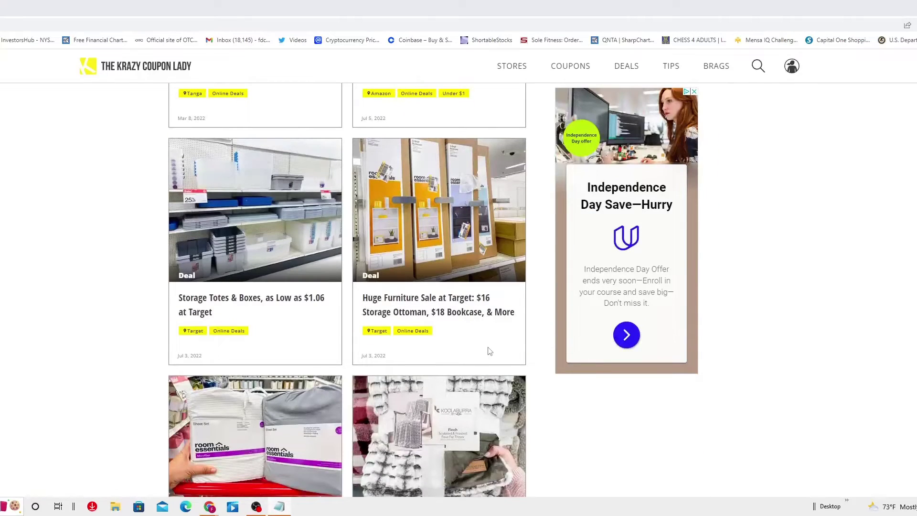
pyautogui.scroll(-2, 498, 353)
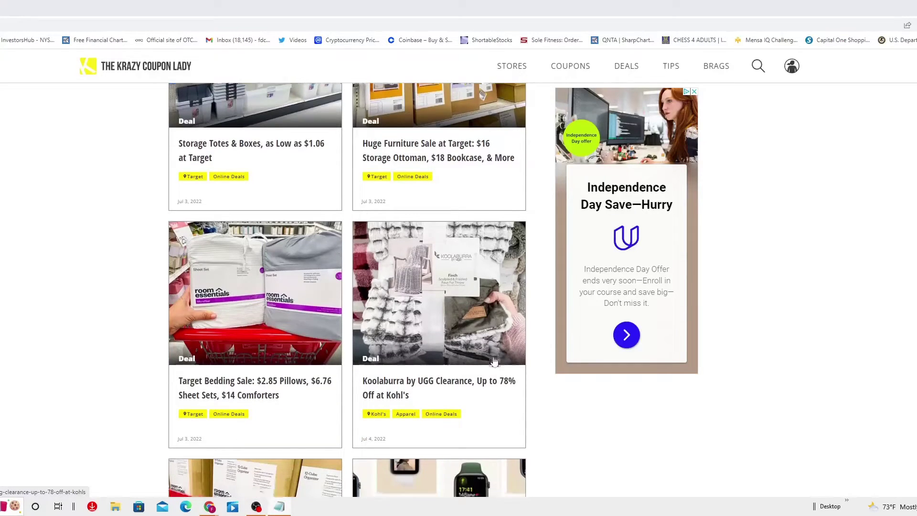
pyautogui.scroll(-2, 494, 362)
pyautogui.scroll(-3, 493, 363)
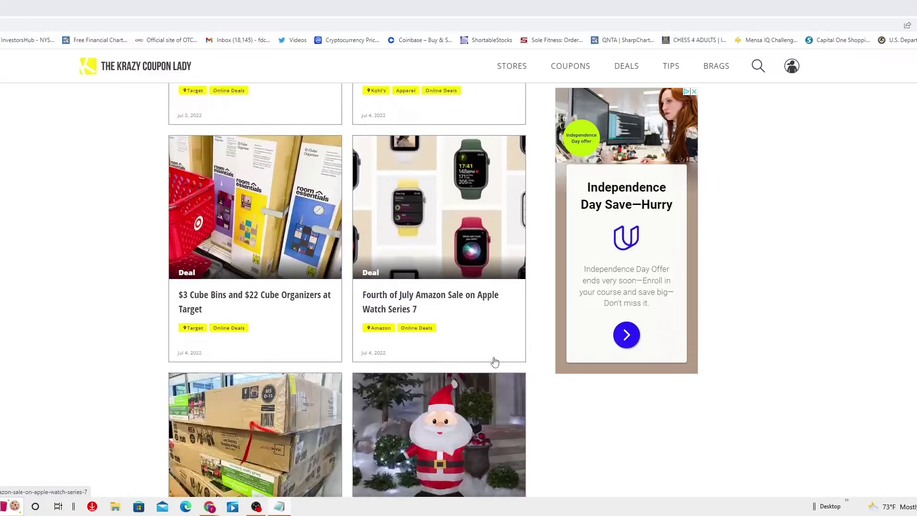
pyautogui.scroll(-2, 494, 362)
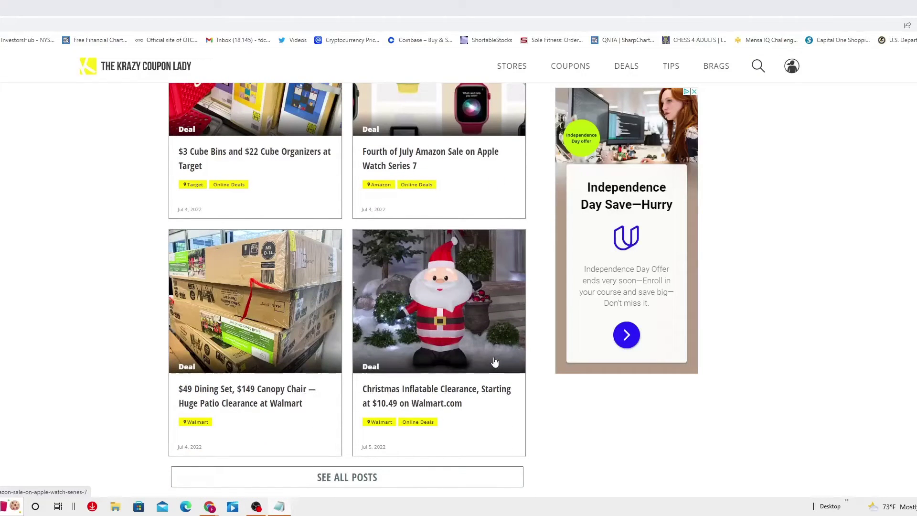
pyautogui.scroll(1, 496, 366)
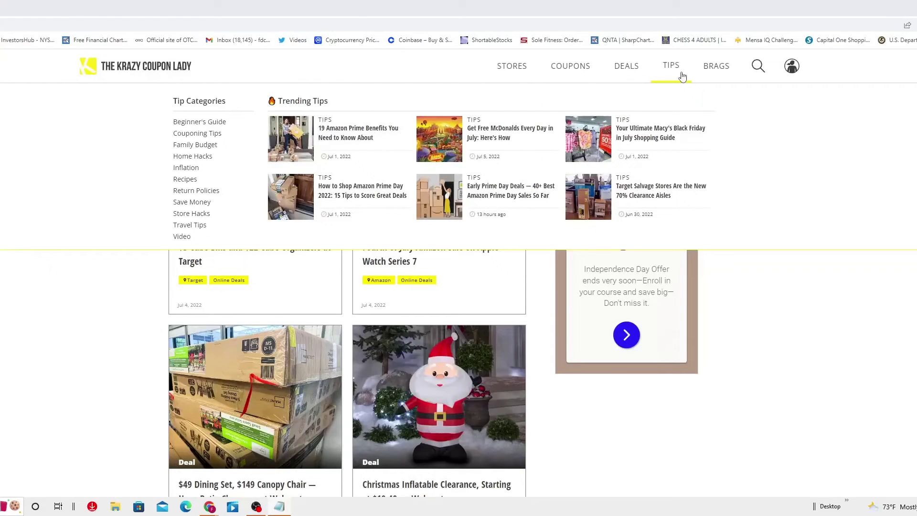
pyautogui.moveTo(571, 66)
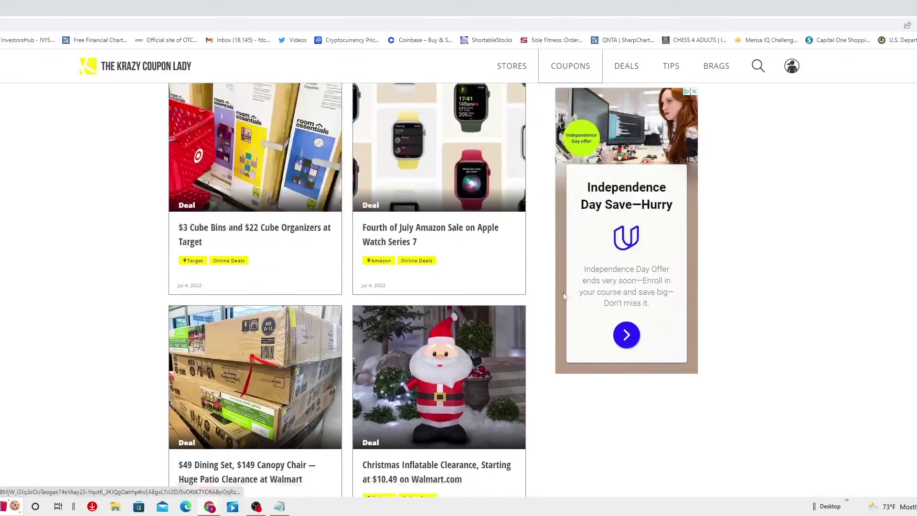
pyautogui.scroll(-3, 421, 356)
pyautogui.scroll(-3, 422, 356)
pyautogui.scroll(-1, 423, 355)
pyautogui.scroll(-1, 426, 353)
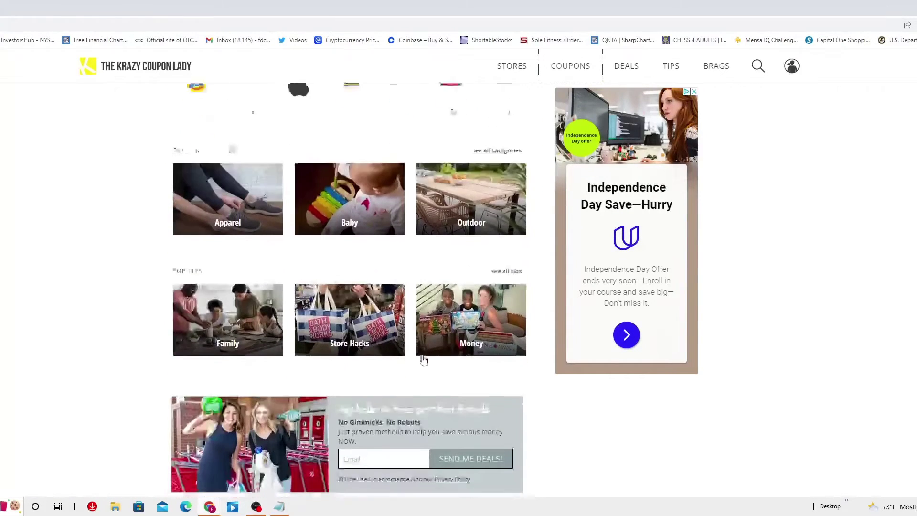
pyautogui.scroll(-1, 430, 350)
pyautogui.scroll(-2, 430, 351)
pyautogui.scroll(-2, 434, 347)
pyautogui.scroll(1, 436, 350)
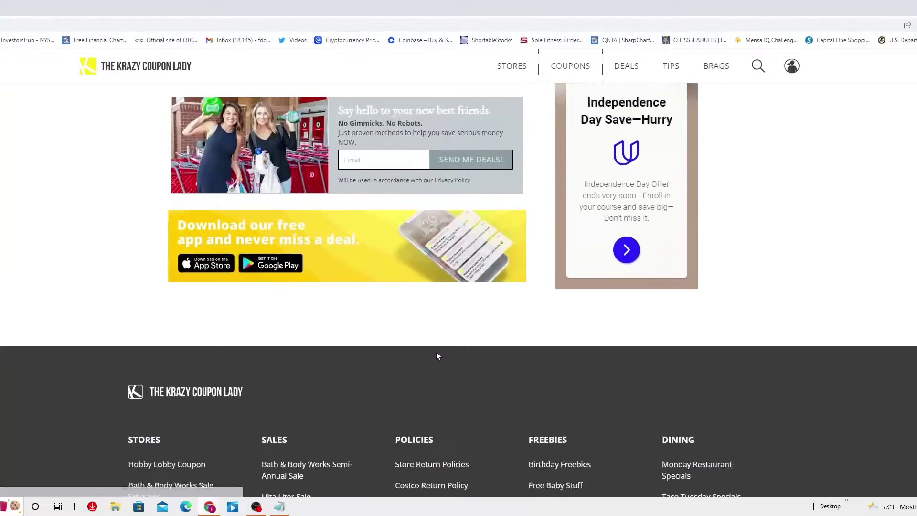
pyautogui.scroll(2, 443, 354)
pyautogui.scroll(1, 446, 351)
pyautogui.scroll(2, 450, 350)
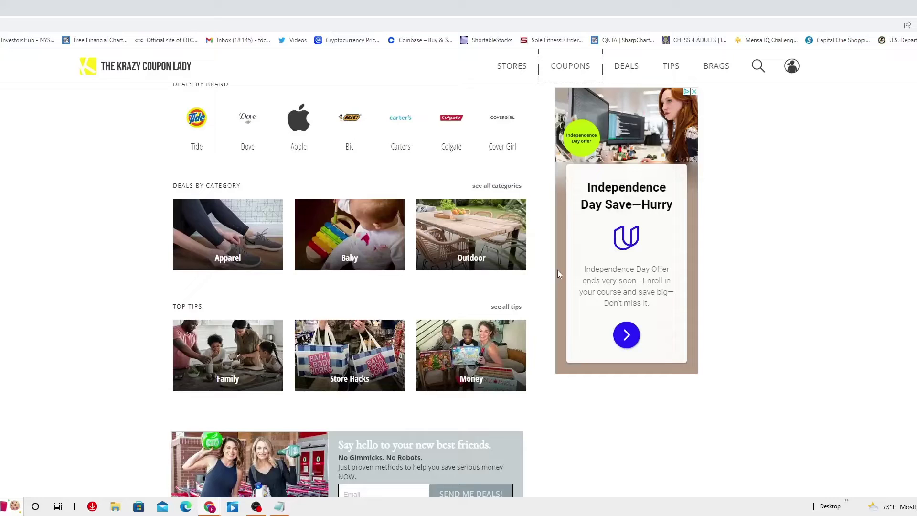
pyautogui.scroll(-1, 399, 461)
pyautogui.scroll(-2, 399, 461)
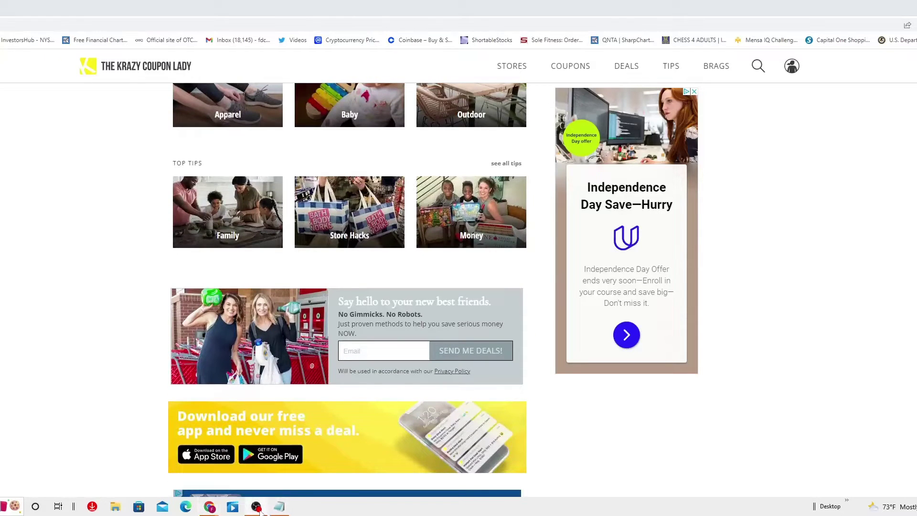
pyautogui.scroll(-3, 430, 368)
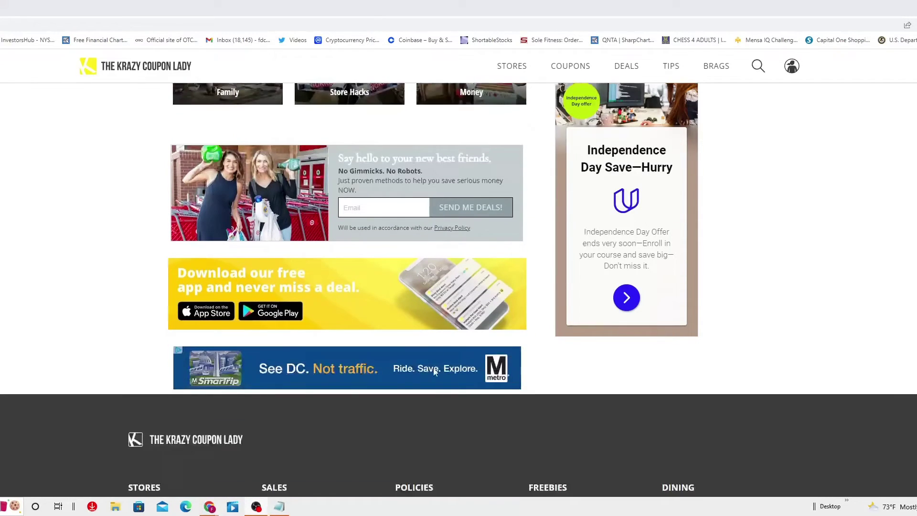
pyautogui.scroll(-3, 434, 372)
pyautogui.scroll(-2, 435, 374)
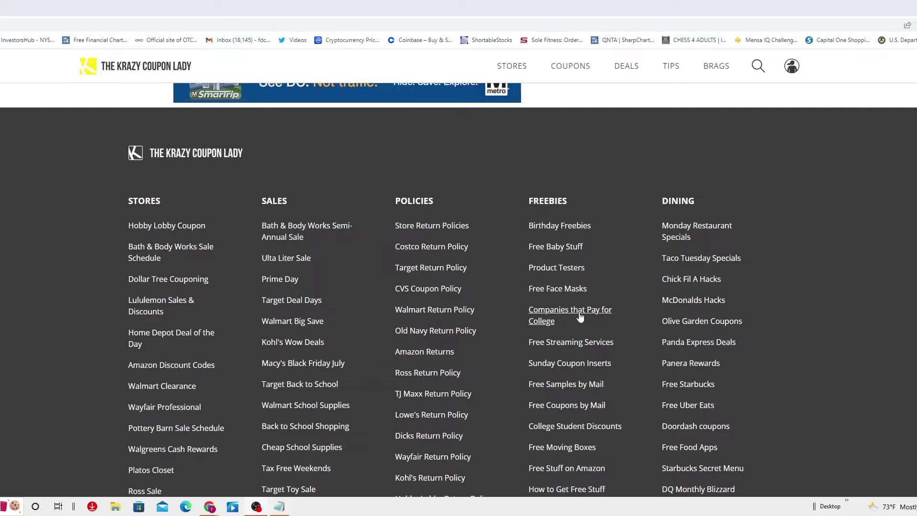
pyautogui.scroll(-2, 581, 315)
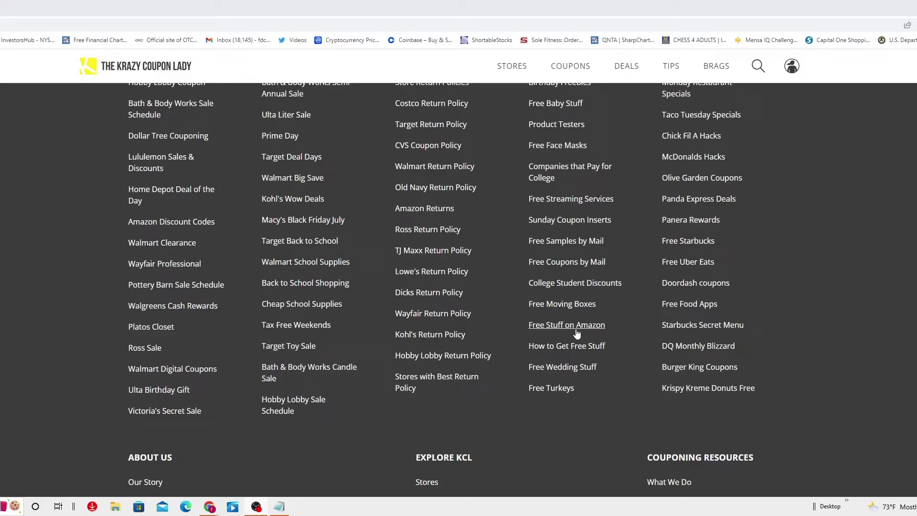
# - Open the '16 Ways to Get Free Stuff on Amazon' article from the footer's FREEBIES links
pyautogui.click(577, 327)
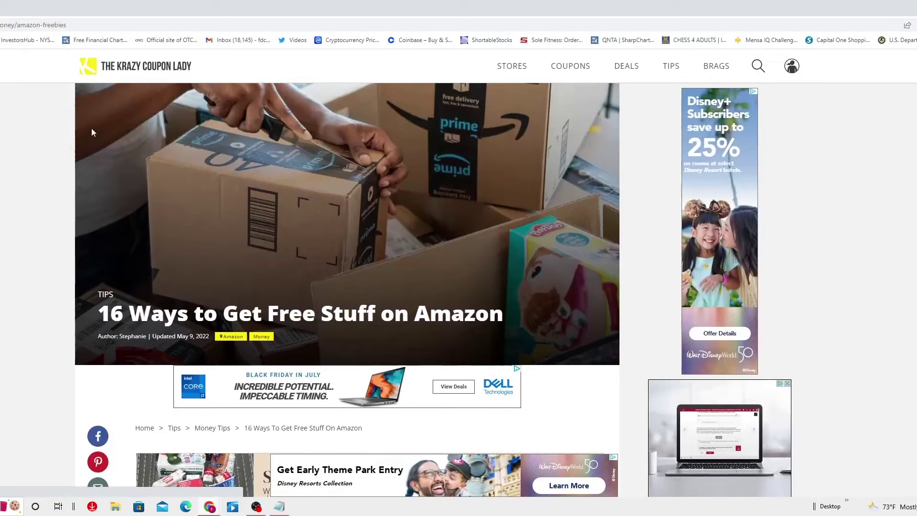
pyautogui.scroll(-5, 239, 238)
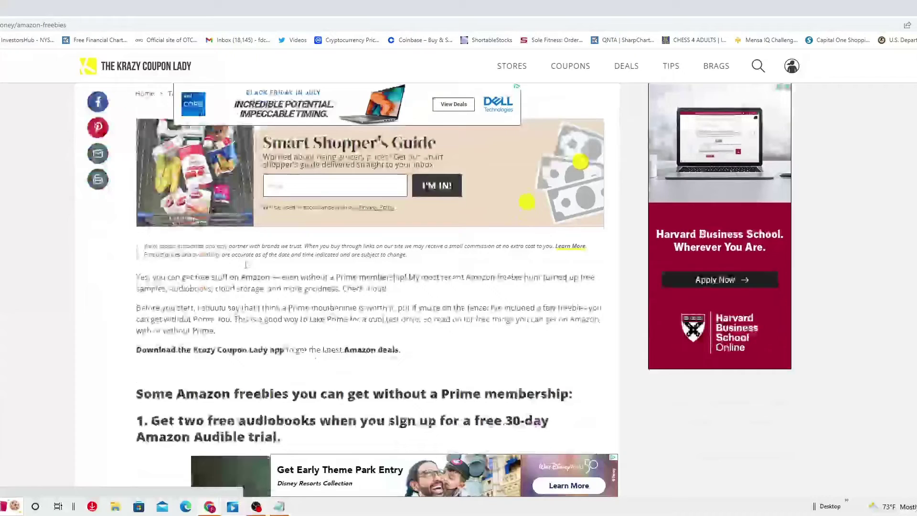
pyautogui.scroll(-1, 287, 280)
pyautogui.scroll(-1, 330, 291)
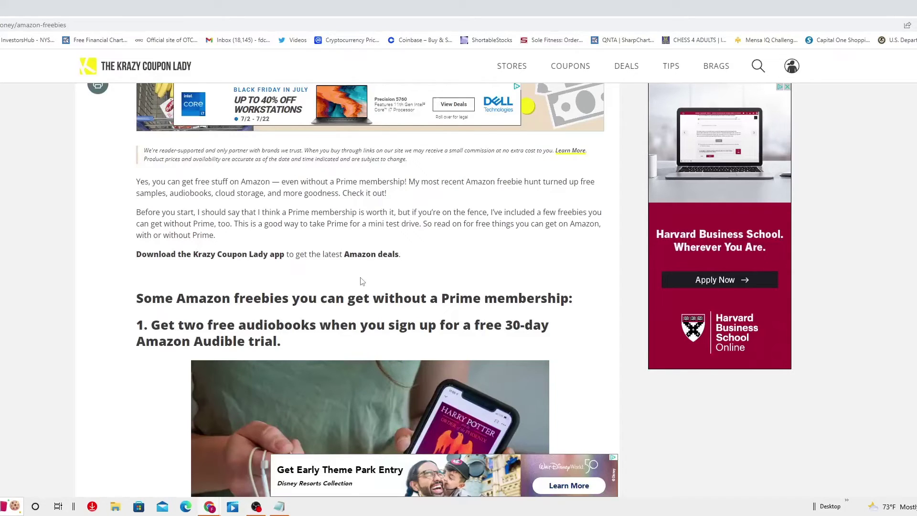
pyautogui.scroll(-2, 100, 358)
pyautogui.scroll(-4, 107, 348)
pyautogui.scroll(-2, 123, 343)
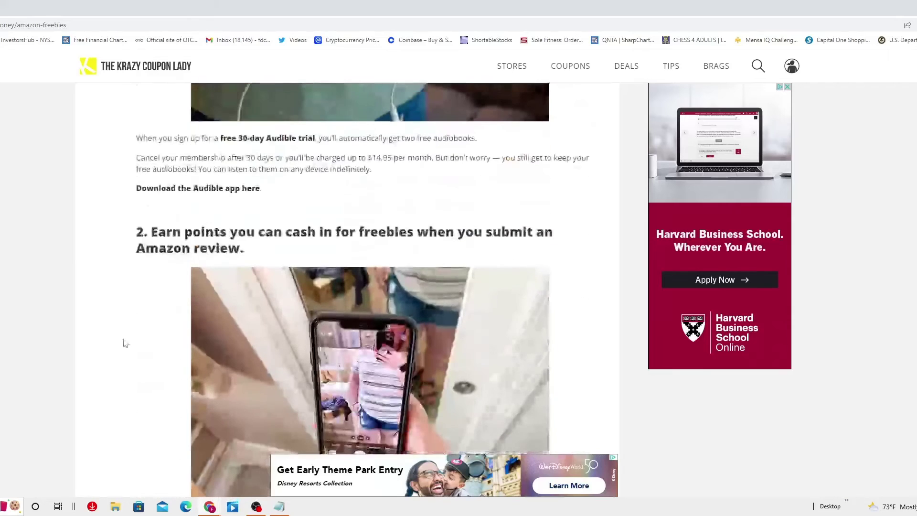
pyautogui.scroll(-4, 123, 343)
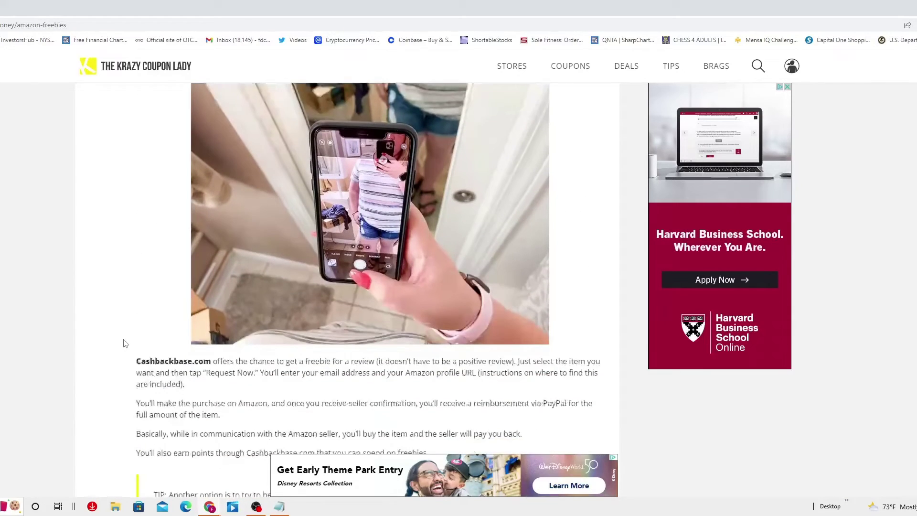
pyautogui.scroll(-3, 124, 344)
pyautogui.scroll(-2, 123, 343)
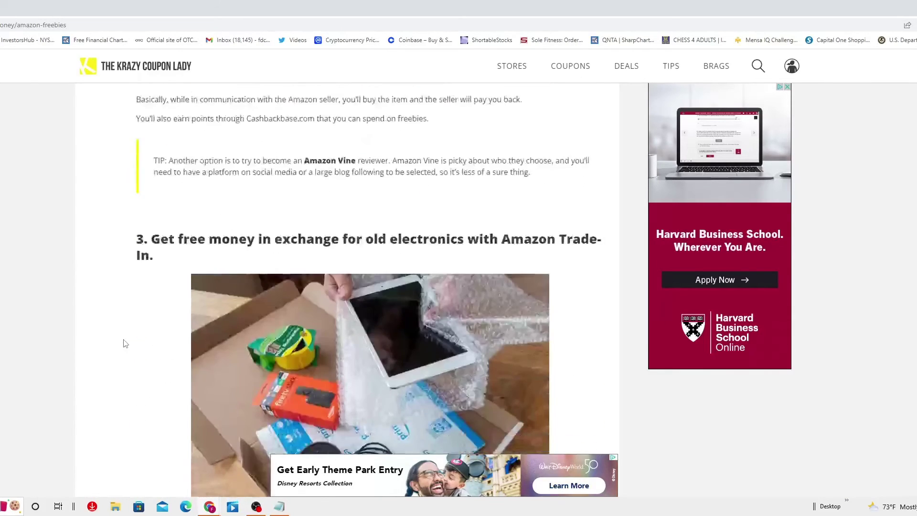
pyautogui.scroll(3, 124, 344)
pyautogui.scroll(2, 123, 345)
pyautogui.scroll(3, 124, 347)
pyautogui.scroll(2, 124, 347)
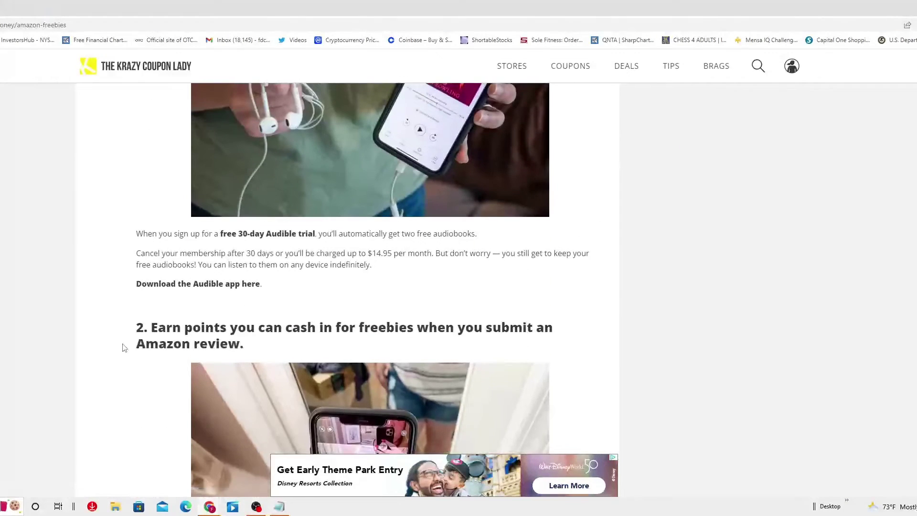
pyautogui.scroll(2, 124, 347)
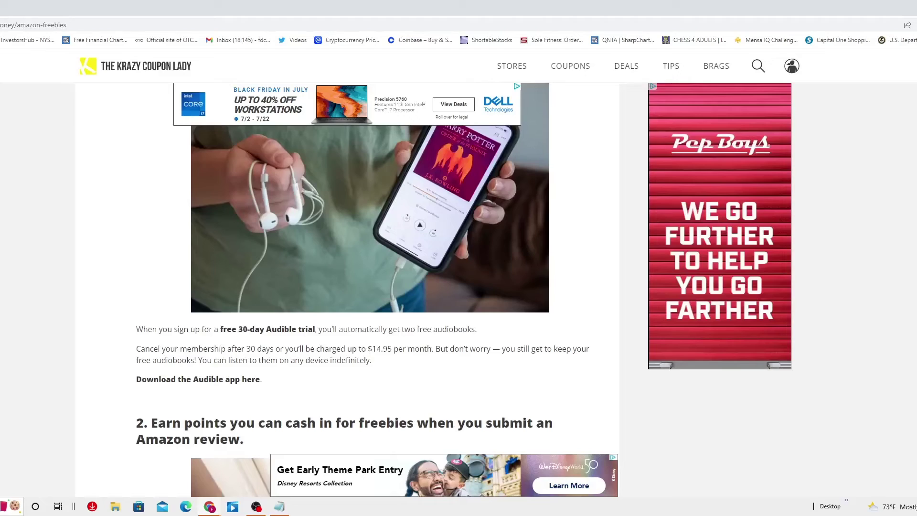
pyautogui.press('End')
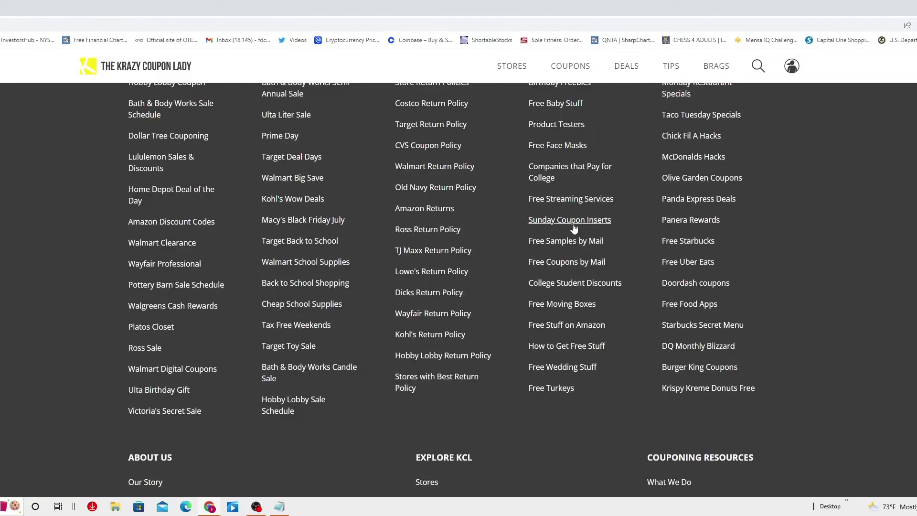
pyautogui.scroll(1, 578, 226)
pyautogui.scroll(-1, 580, 226)
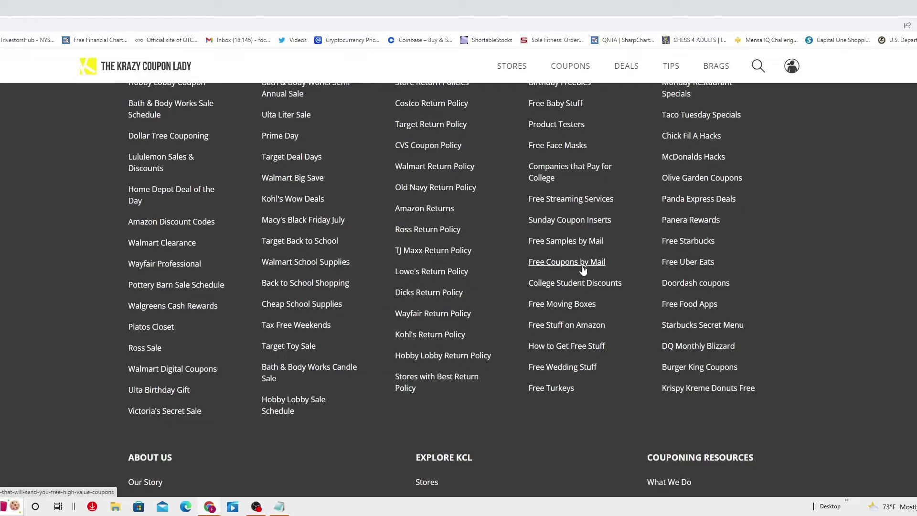
# - Open the '5 Sites to Get Free Samples Without Any Surveys' article via Free Samples by Mail
pyautogui.click(569, 243)
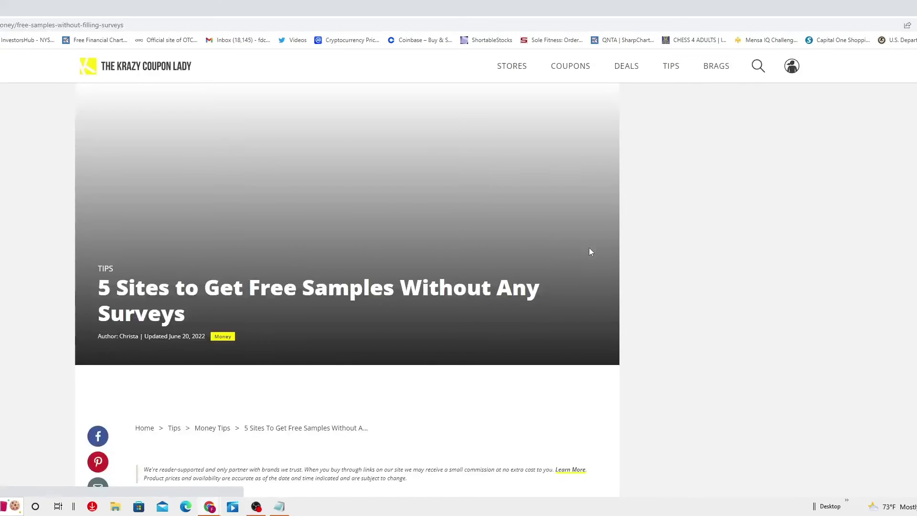
pyautogui.scroll(-1, 589, 251)
pyautogui.scroll(-4, 590, 254)
pyautogui.scroll(-1, 590, 254)
pyautogui.scroll(-1, 591, 255)
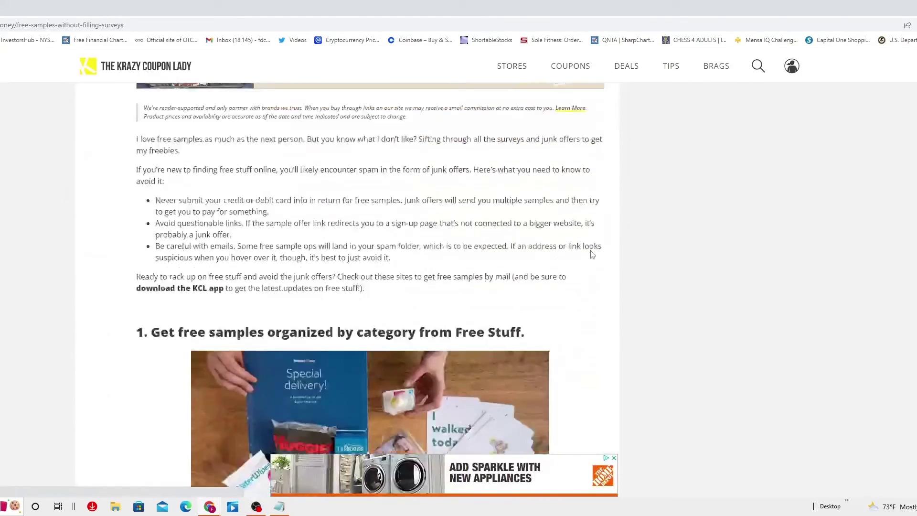
pyautogui.scroll(-1, 592, 255)
pyautogui.scroll(-3, 591, 255)
pyautogui.scroll(3, 592, 256)
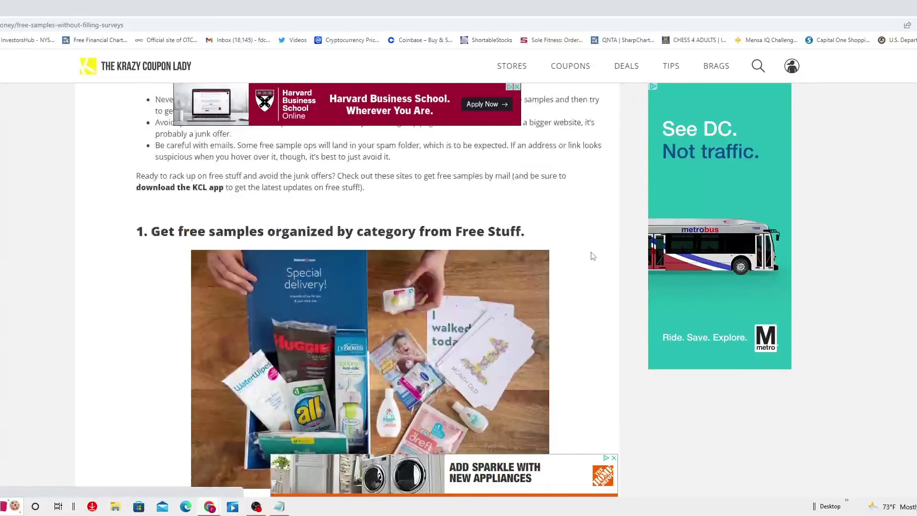
pyautogui.scroll(-1, 592, 256)
pyautogui.scroll(-1, 592, 256)
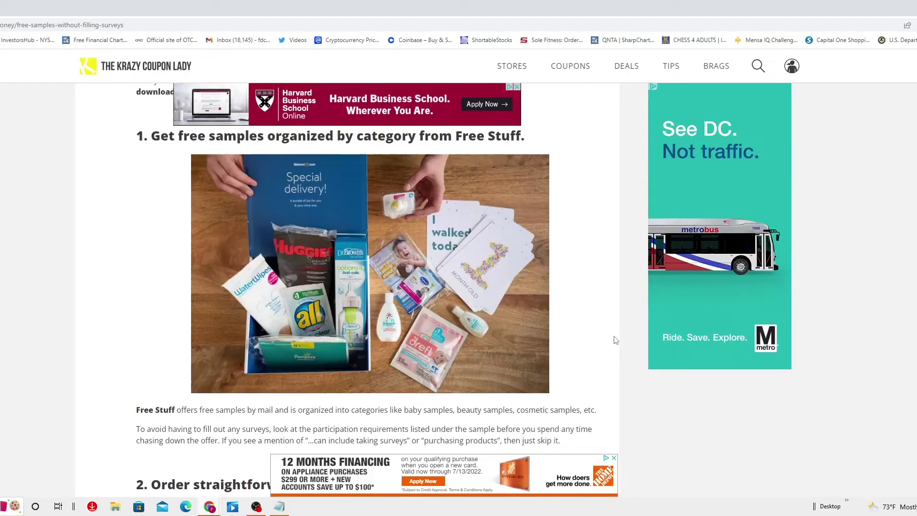
pyautogui.scroll(-2, 502, 359)
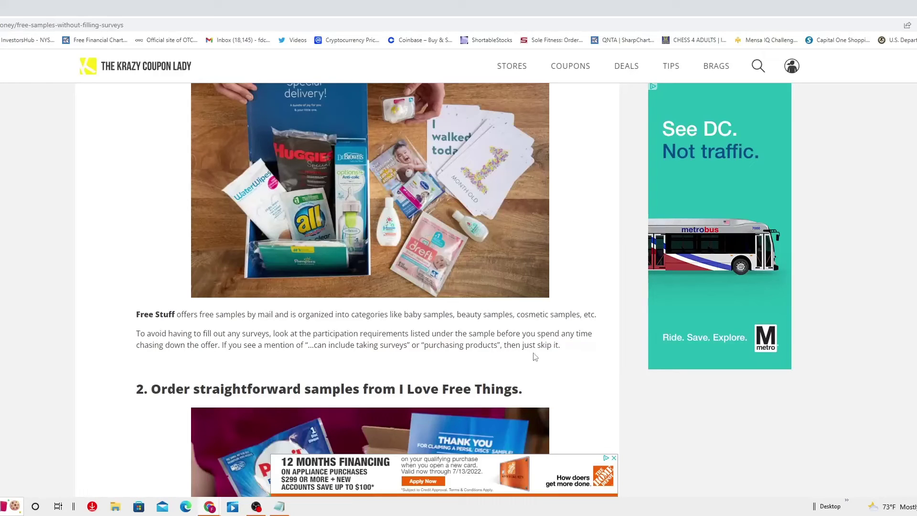
pyautogui.scroll(-2, 543, 335)
pyautogui.scroll(-1, 548, 336)
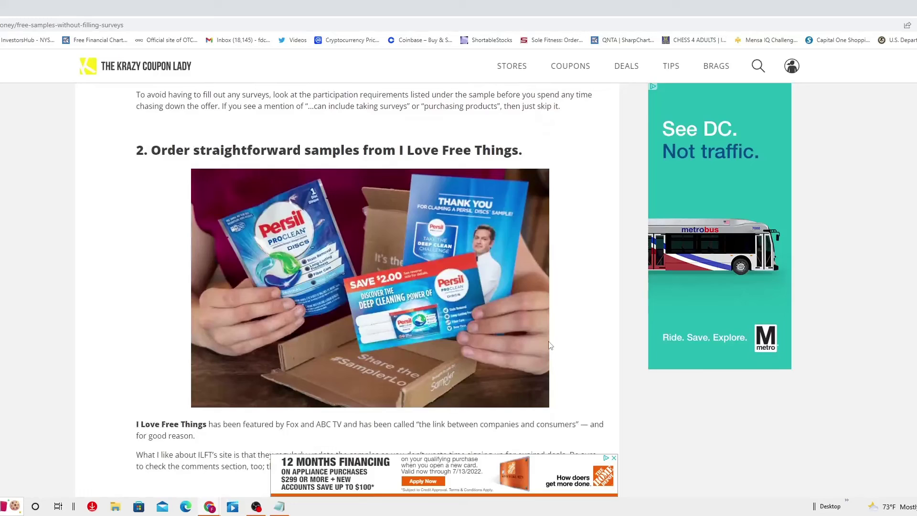
pyautogui.scroll(2, 555, 336)
pyautogui.scroll(2, 556, 335)
pyautogui.scroll(1, 559, 334)
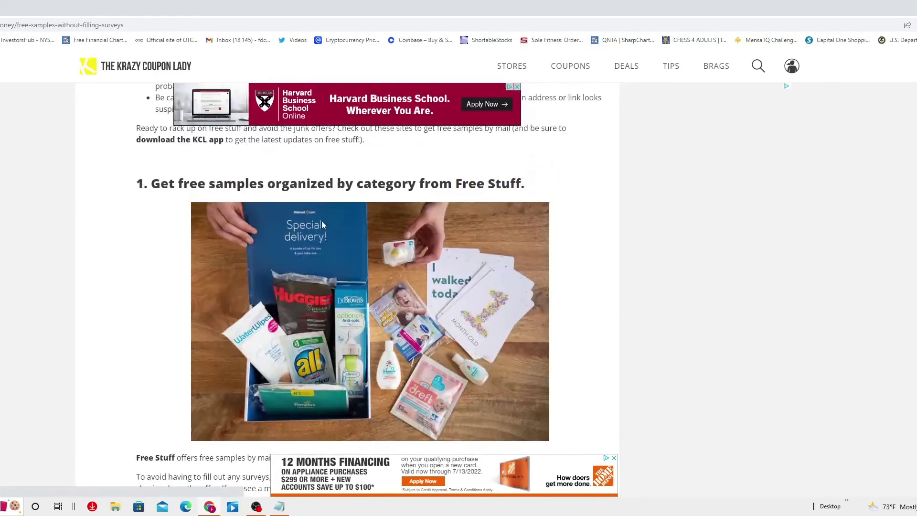
pyautogui.scroll(-1, 335, 264)
pyautogui.scroll(-1, 333, 280)
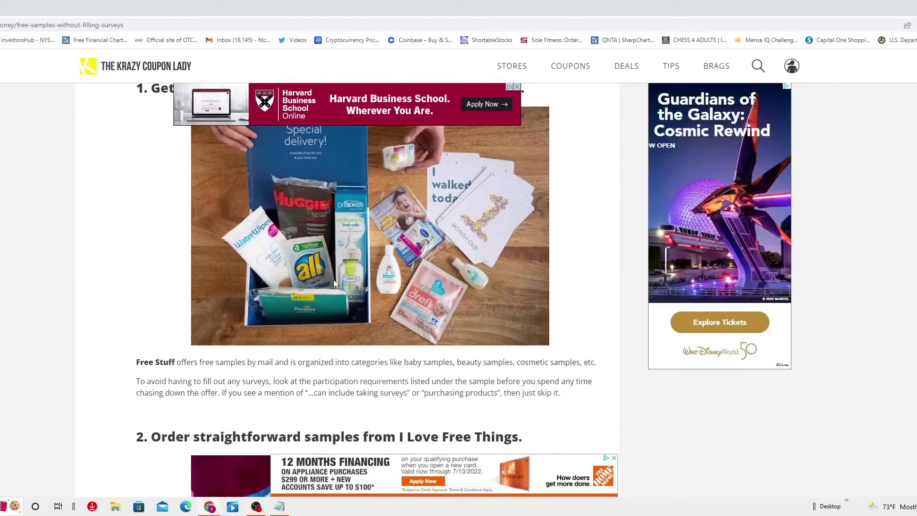
pyautogui.scroll(-1, 369, 254)
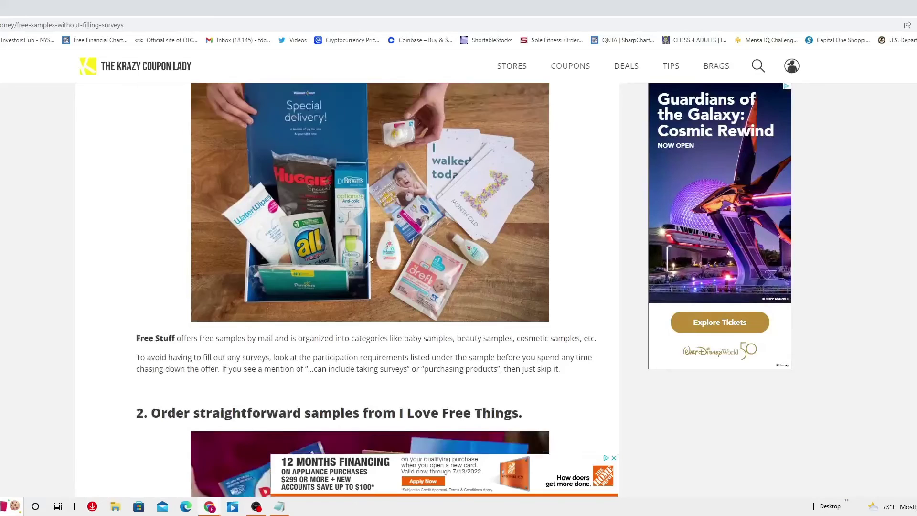
pyautogui.scroll(-2, 379, 261)
pyautogui.scroll(-1, 383, 266)
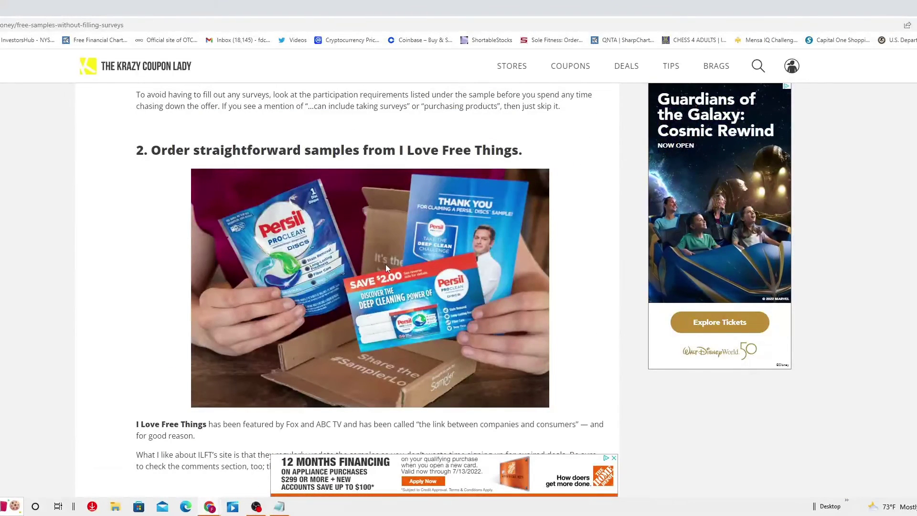
pyautogui.scroll(-2, 386, 267)
pyautogui.scroll(-3, 386, 268)
pyautogui.scroll(-1, 386, 267)
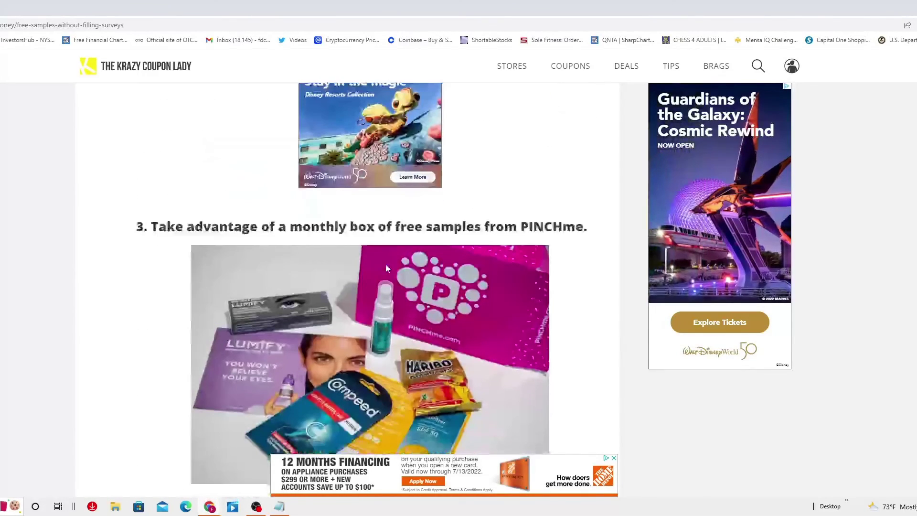
pyautogui.scroll(-3, 386, 264)
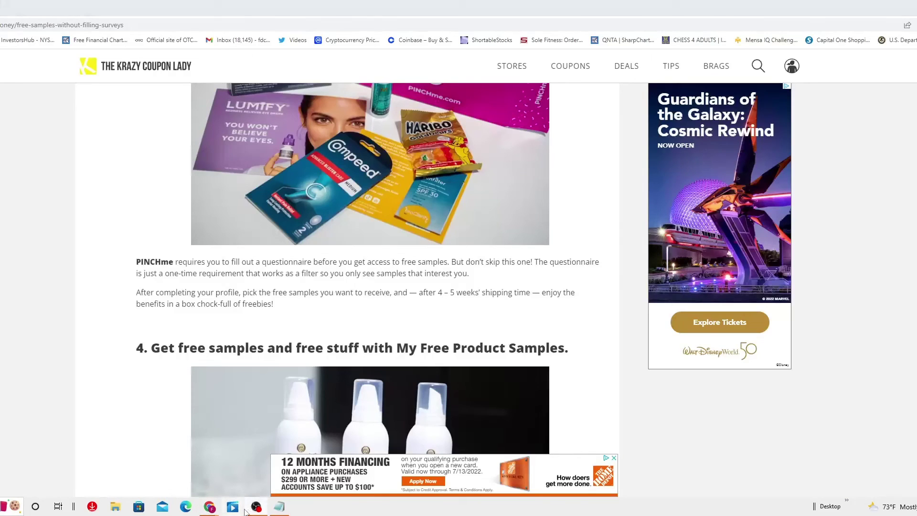
pyautogui.scroll(-3, 210, 318)
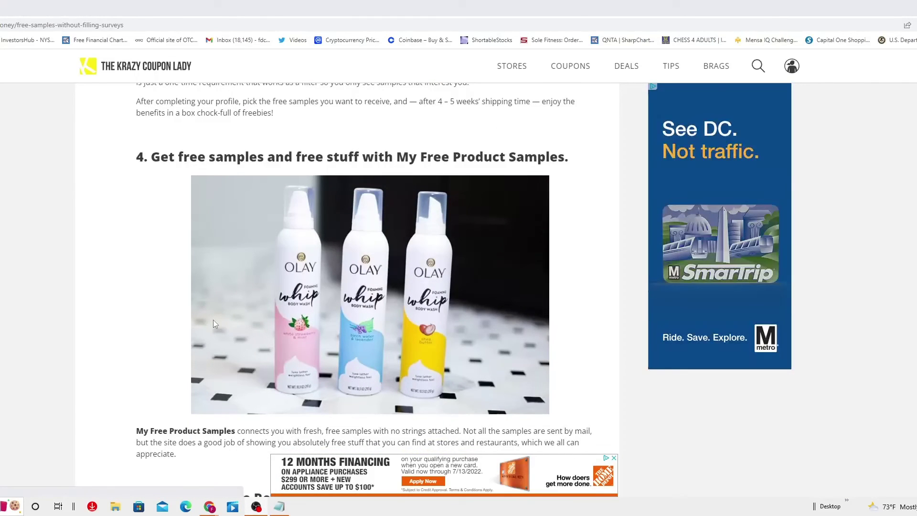
pyautogui.scroll(1, 213, 320)
pyautogui.scroll(2, 213, 319)
pyautogui.scroll(1, 213, 320)
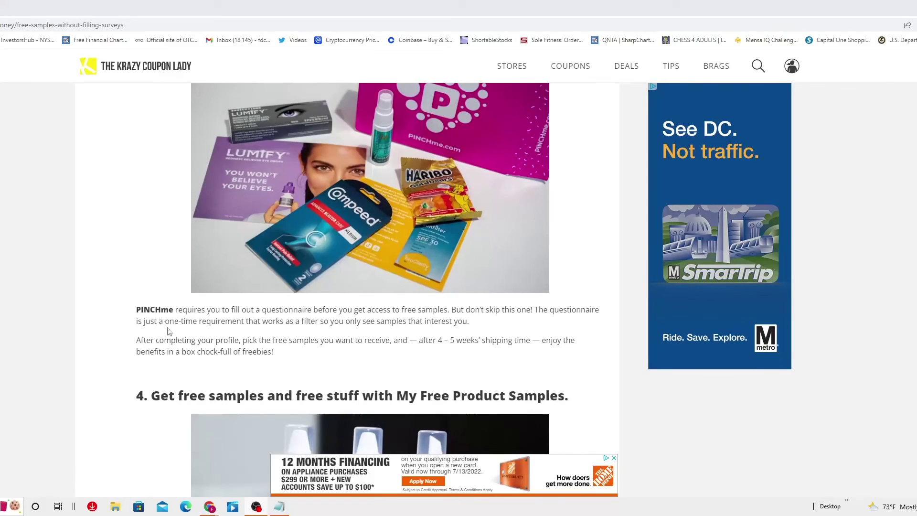
pyautogui.scroll(-1, 170, 337)
pyautogui.scroll(-2, 172, 341)
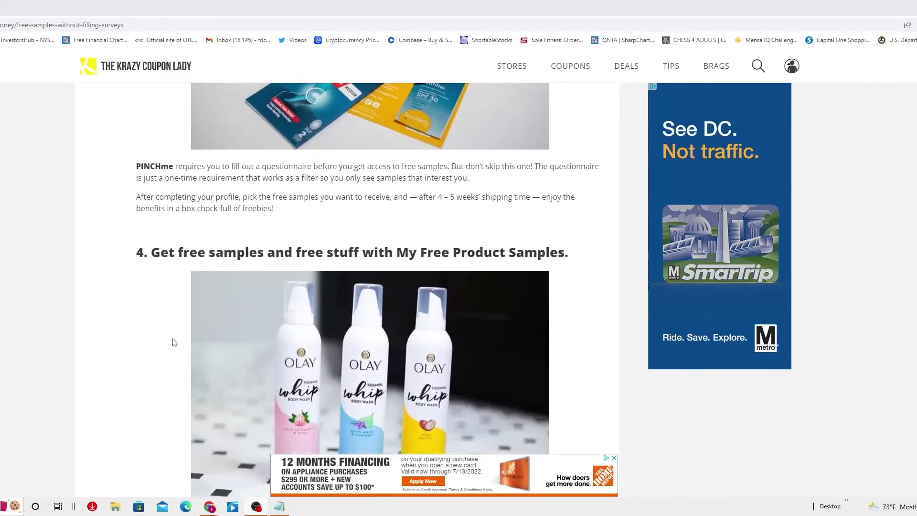
pyautogui.scroll(-2, 173, 343)
pyautogui.scroll(-2, 173, 344)
pyautogui.scroll(-1, 172, 346)
pyautogui.scroll(-2, 172, 348)
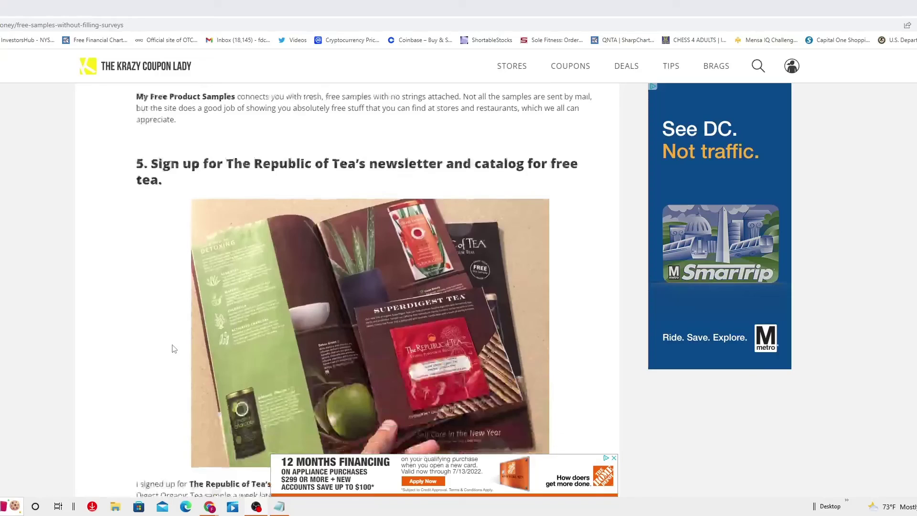
pyautogui.scroll(-2, 172, 350)
pyautogui.scroll(6, 173, 350)
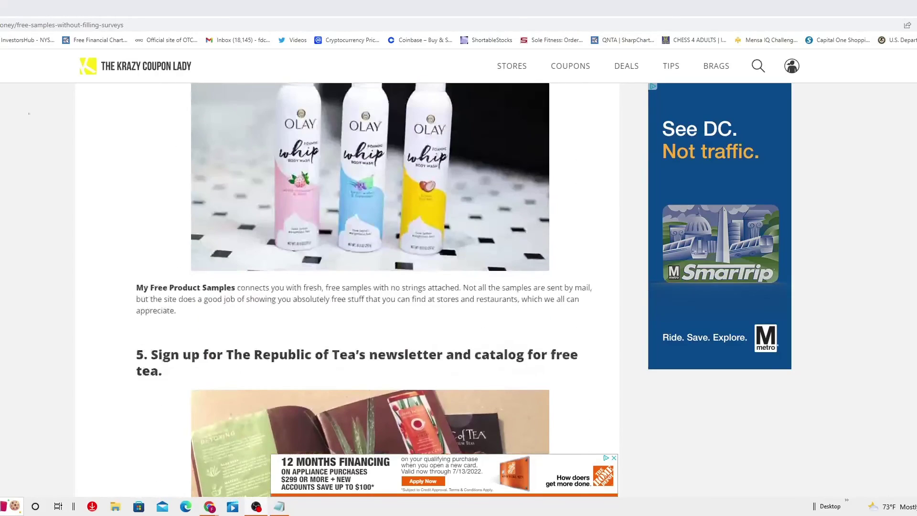
# - Jump to the very bottom of the page with the End key
pyautogui.press('End')
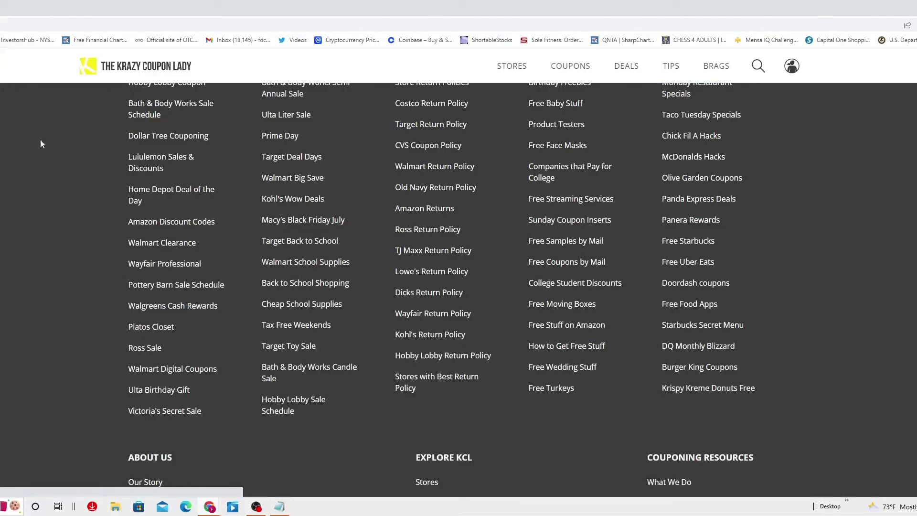
pyautogui.scroll(2, 57, 273)
pyautogui.scroll(4, 57, 273)
pyautogui.scroll(5, 61, 276)
pyautogui.scroll(3, 64, 278)
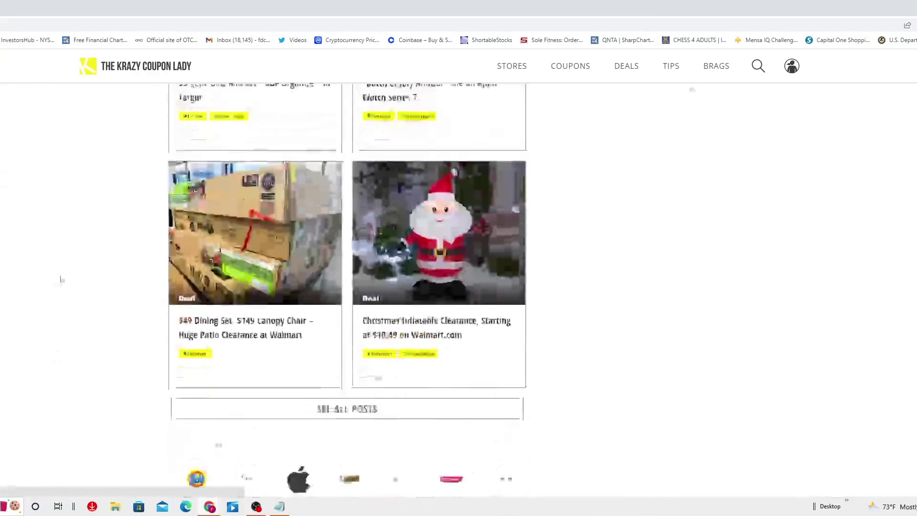
pyautogui.scroll(2, 69, 279)
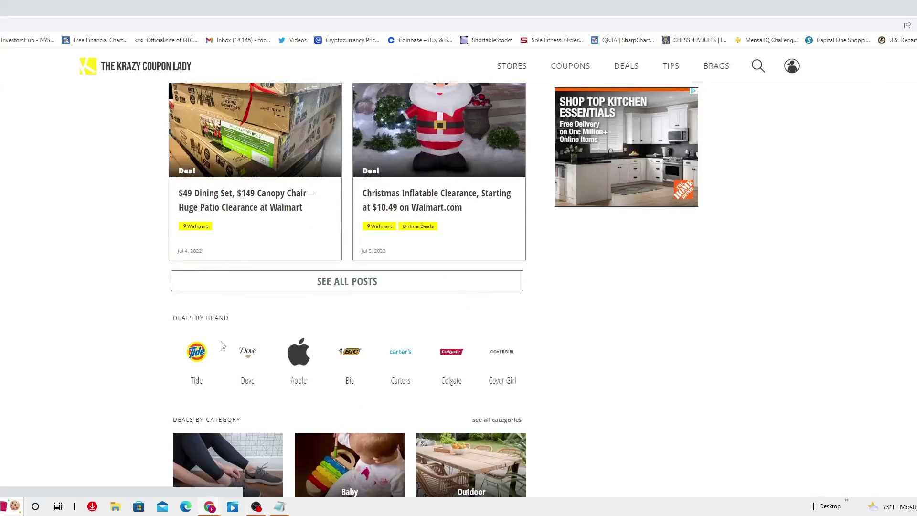
pyautogui.scroll(1, 245, 349)
pyautogui.scroll(5, 246, 344)
pyautogui.scroll(3, 244, 326)
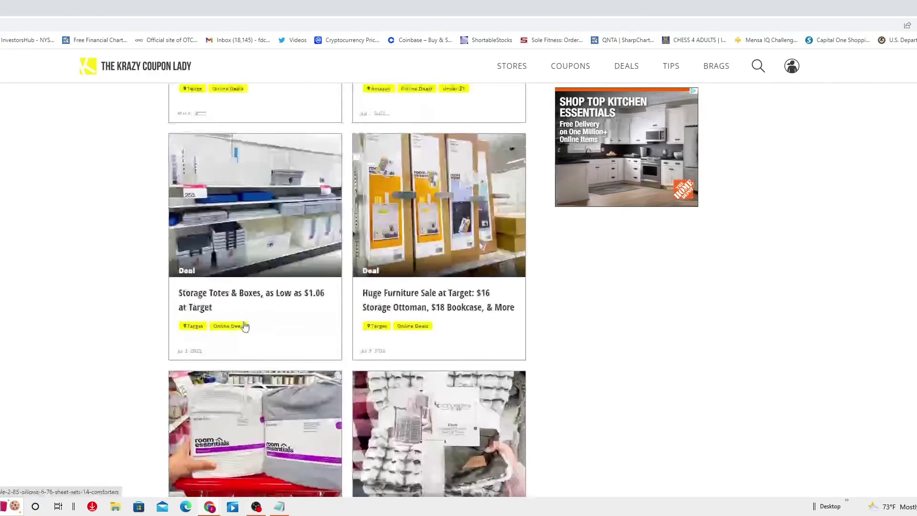
pyautogui.scroll(-3, 243, 326)
pyautogui.scroll(-5, 244, 326)
pyautogui.scroll(-3, 247, 324)
pyautogui.scroll(-3, 300, 179)
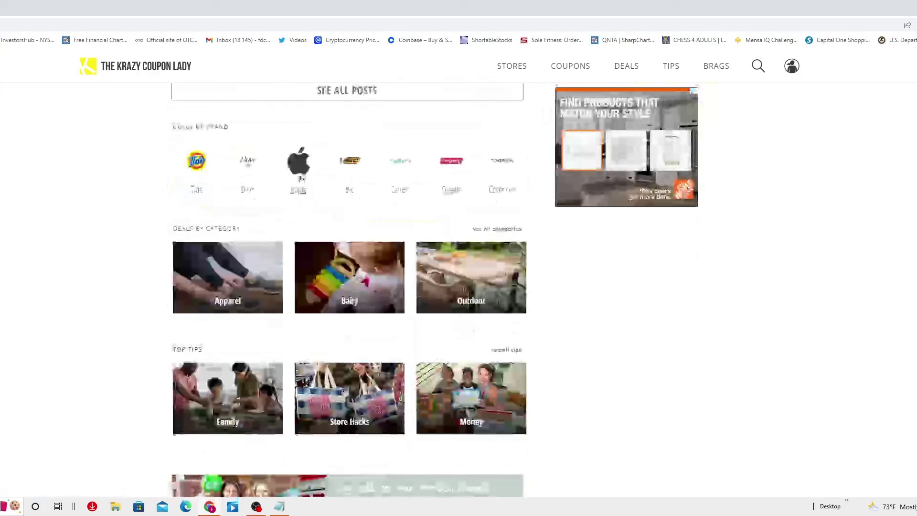
# - Open the Apple Deals page from the Apple logo under Deals by Brand
pyautogui.click(302, 170)
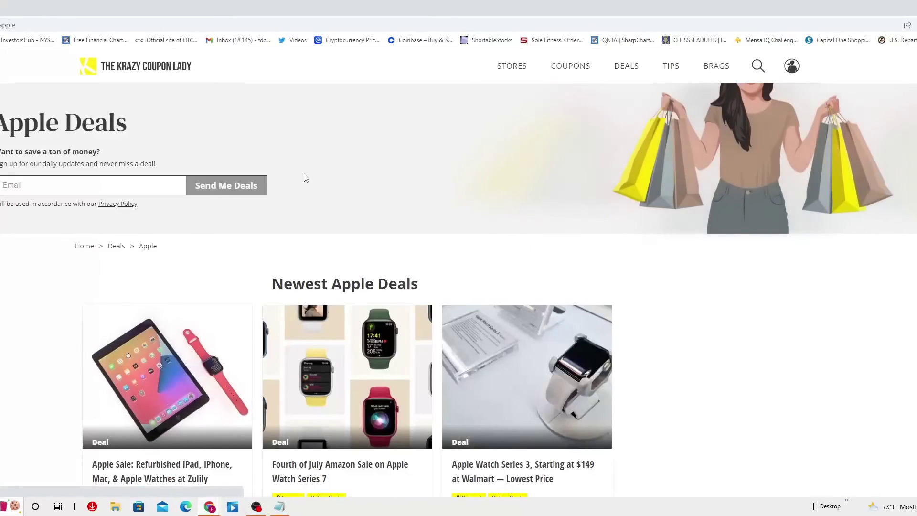
pyautogui.scroll(-2, 306, 181)
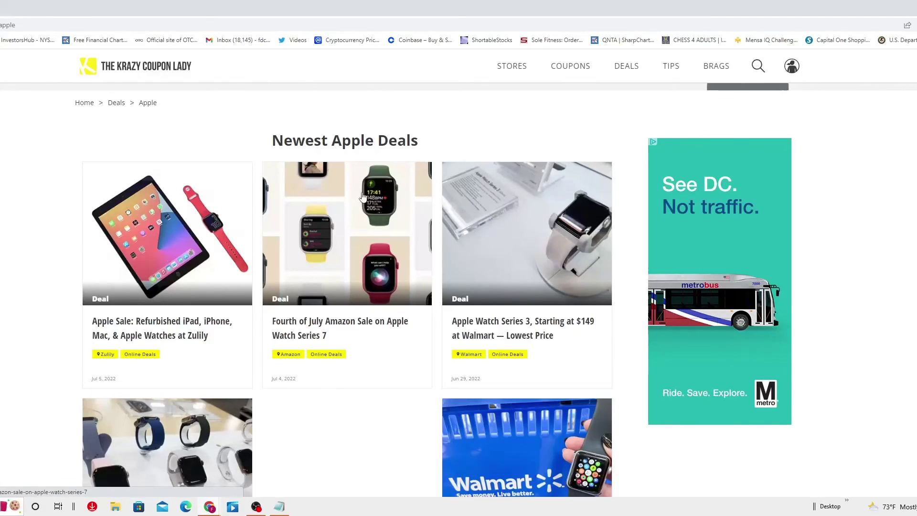
pyautogui.scroll(-2, 363, 198)
pyautogui.scroll(-2, 361, 197)
pyautogui.scroll(1, 362, 196)
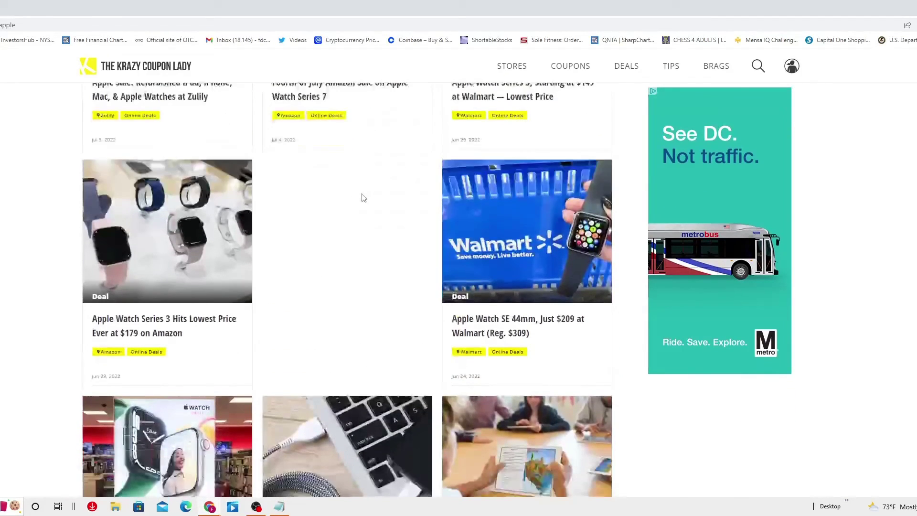
pyautogui.scroll(-2, 362, 197)
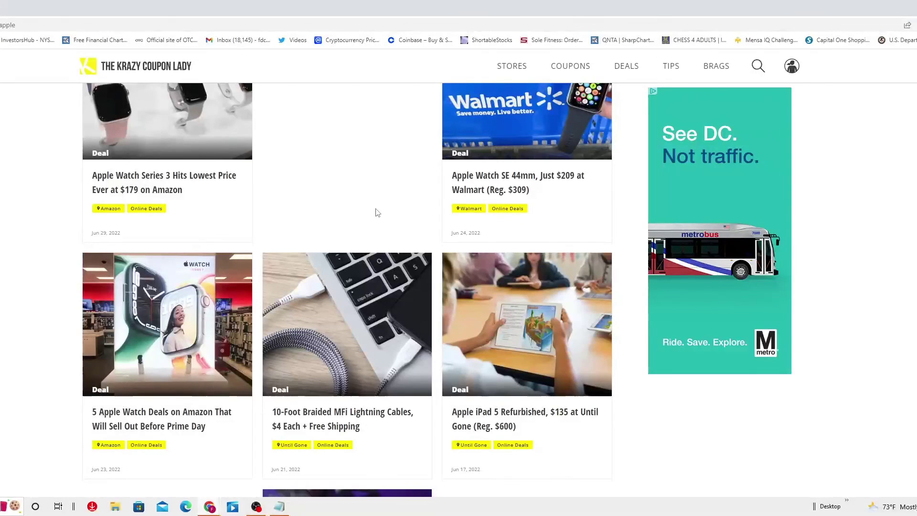